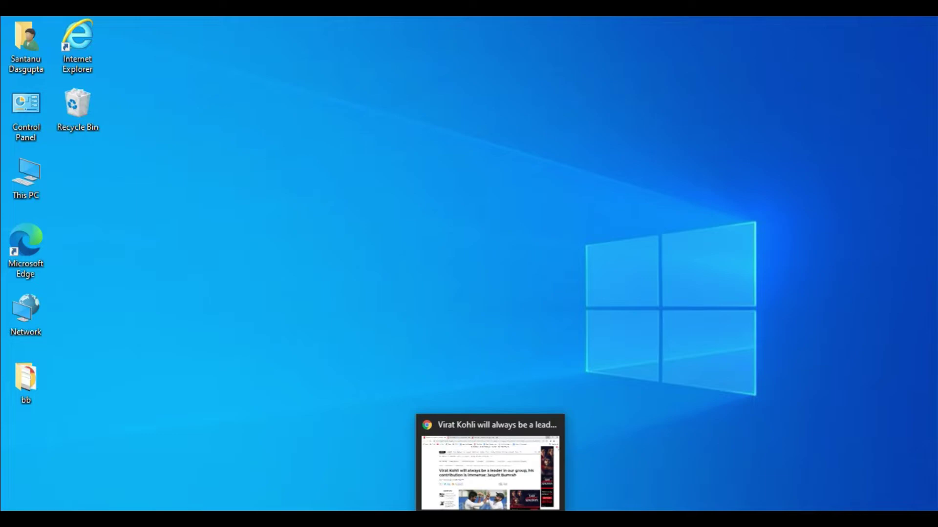
Step: Copy "Virat Kohli stepped down" from the rediff Test captaincy article in Chrome
left_click(469, 454)
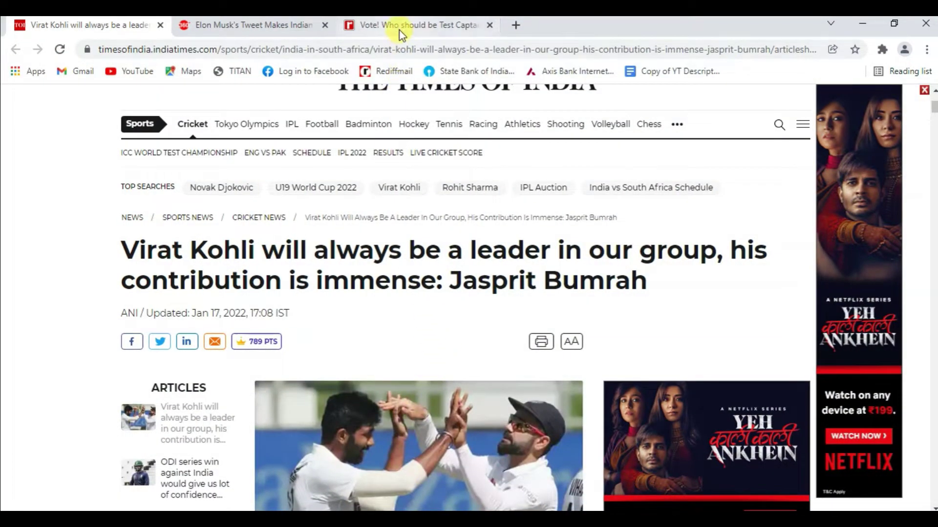
left_click(398, 26)
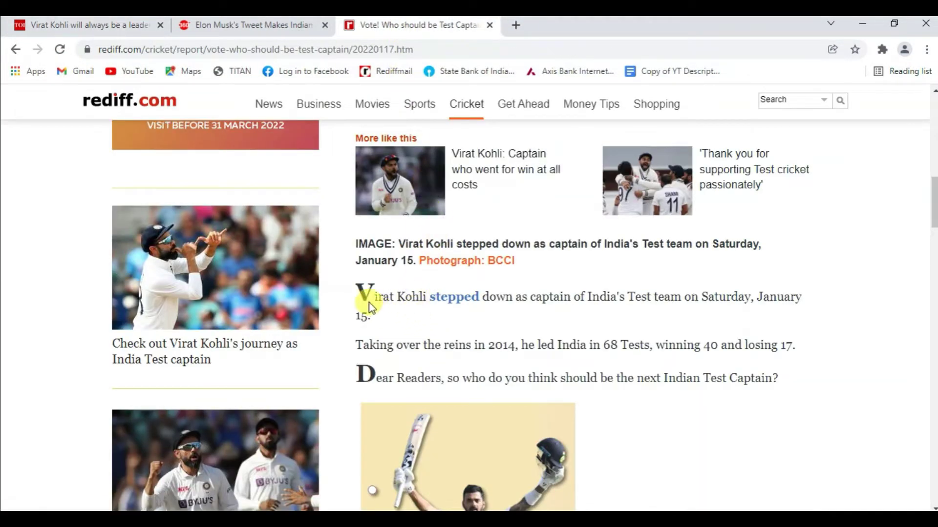
left_click_drag(359, 297, 517, 304)
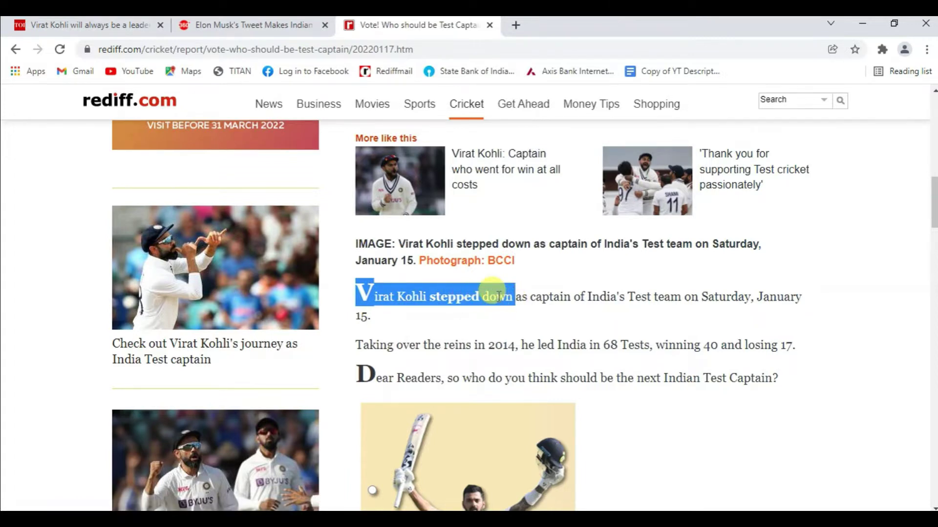
right_click(517, 306)
left_click(516, 308)
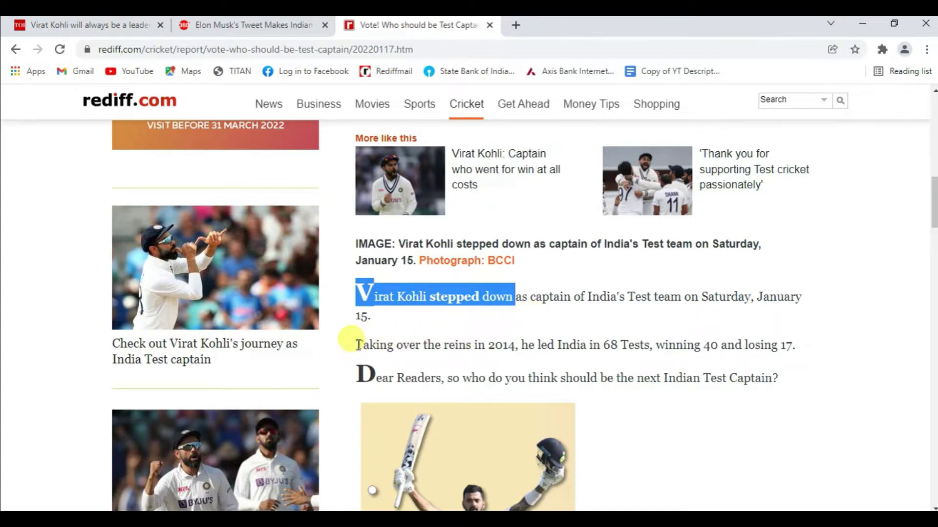
Step: Select "Taking over the reins in 2014" and bring up its copy options
left_click_drag(353, 344, 514, 350)
right_click(484, 348)
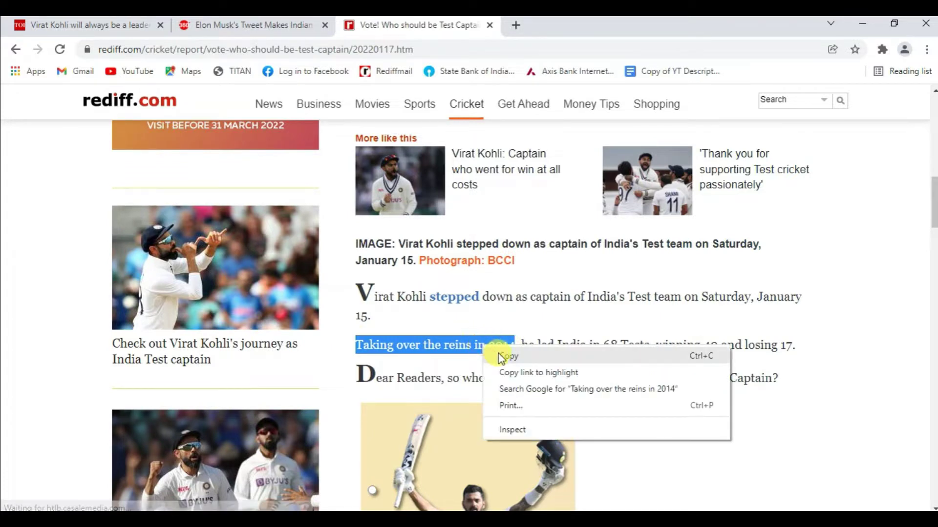
Step: Copy the phrase and paste "Taking over the reins in 2014" into the blank Word document
left_click(498, 354)
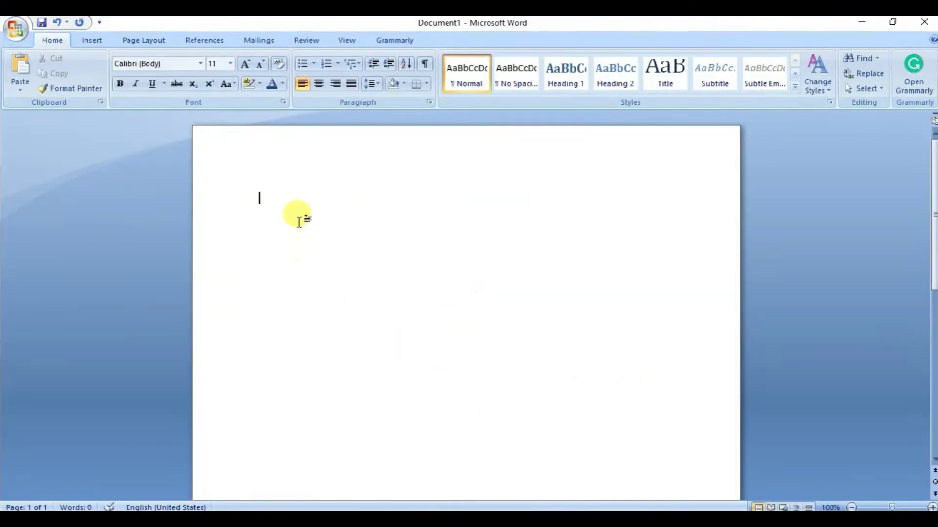
right_click(278, 203)
left_click(304, 241)
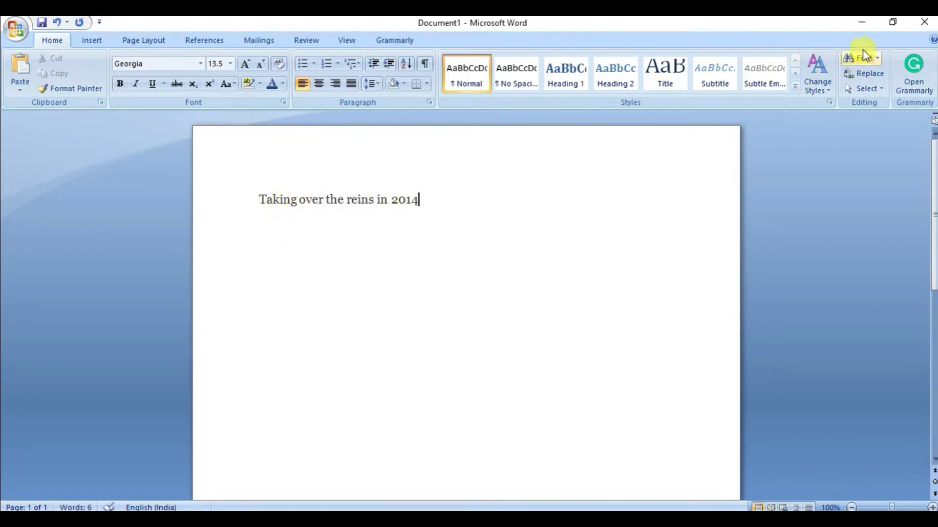
Step: Minimize Word and clear the text highlight on the rediff article
left_click(864, 27)
left_click(540, 324)
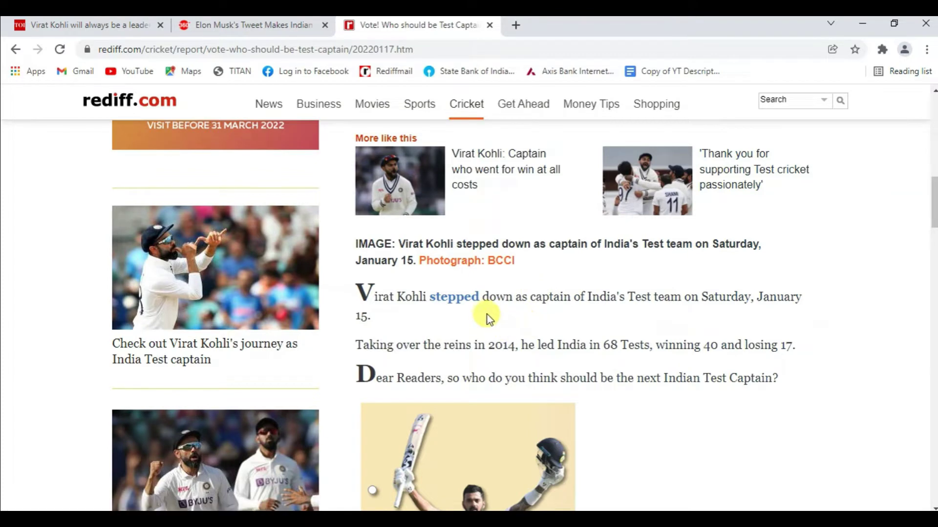
Step: Minimize Chrome so the Windows desktop is showing
left_click(863, 25)
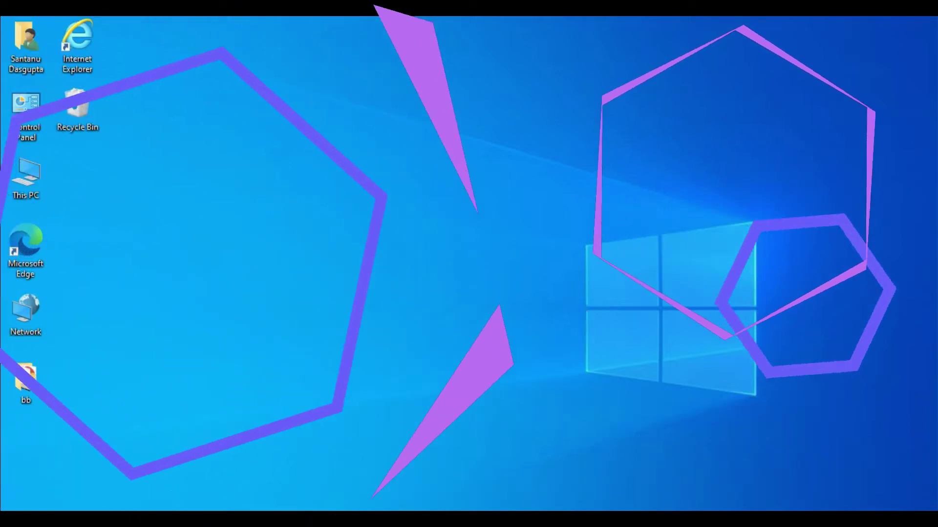
Step: Launch the Settings app from Windows Search
key("super+s")
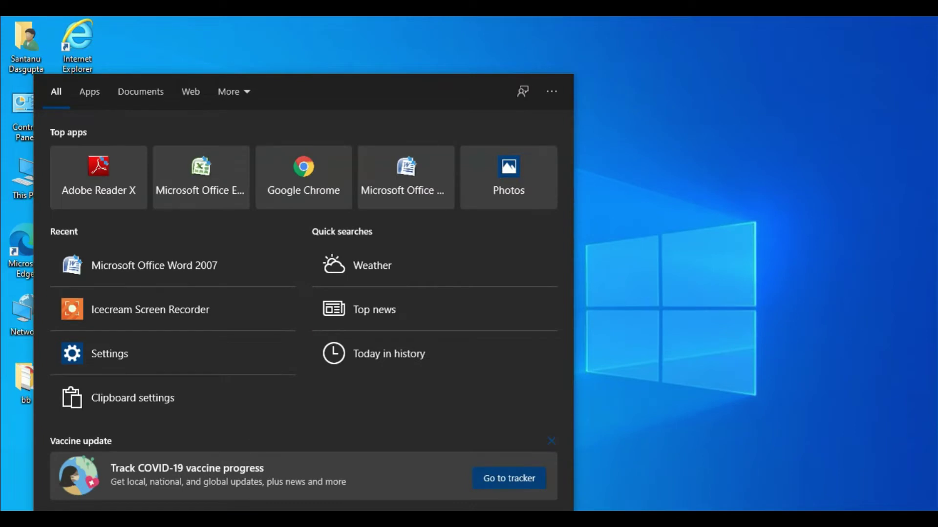
type("settin")
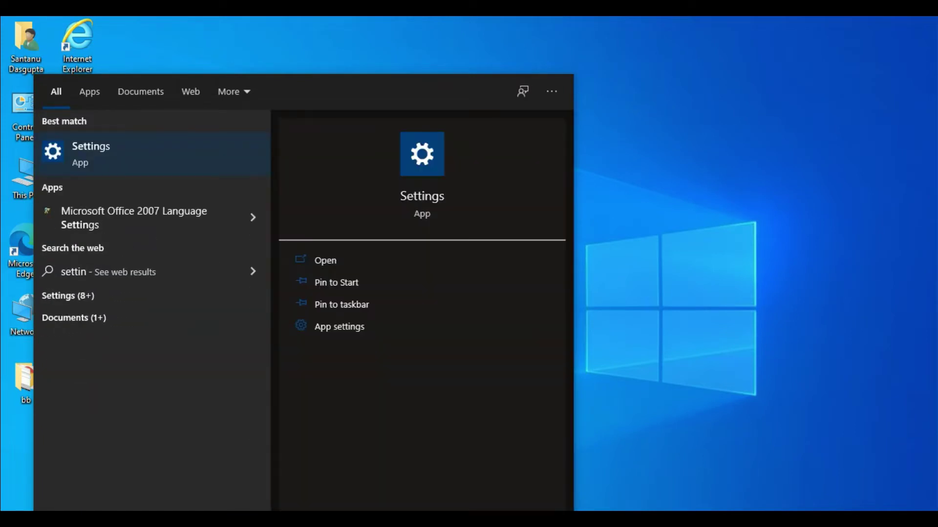
type("gs")
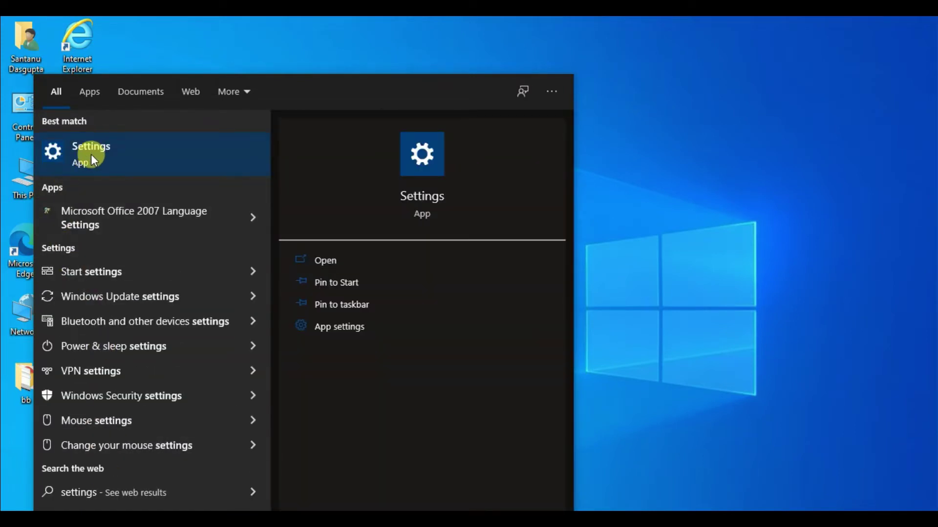
left_click(91, 154)
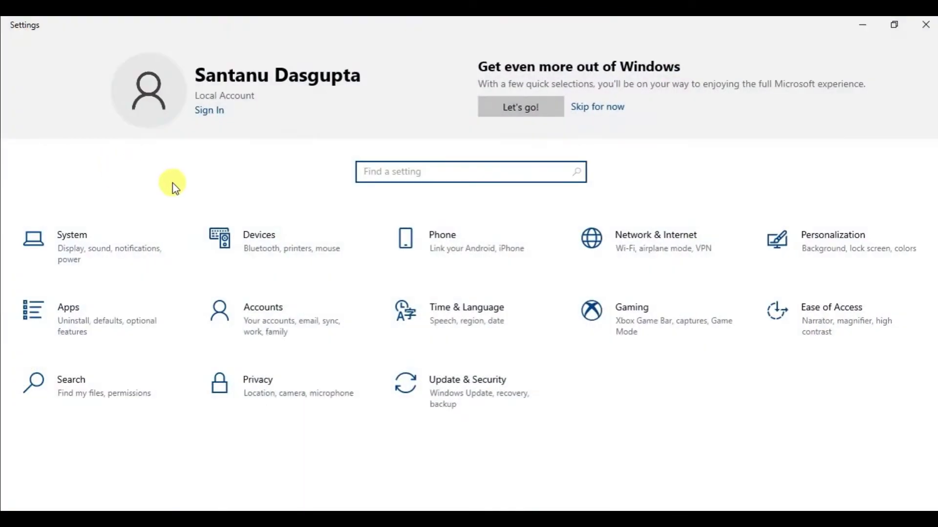
Step: Turn Clipboard history on under System > Clipboard, then close Settings
left_click(75, 245)
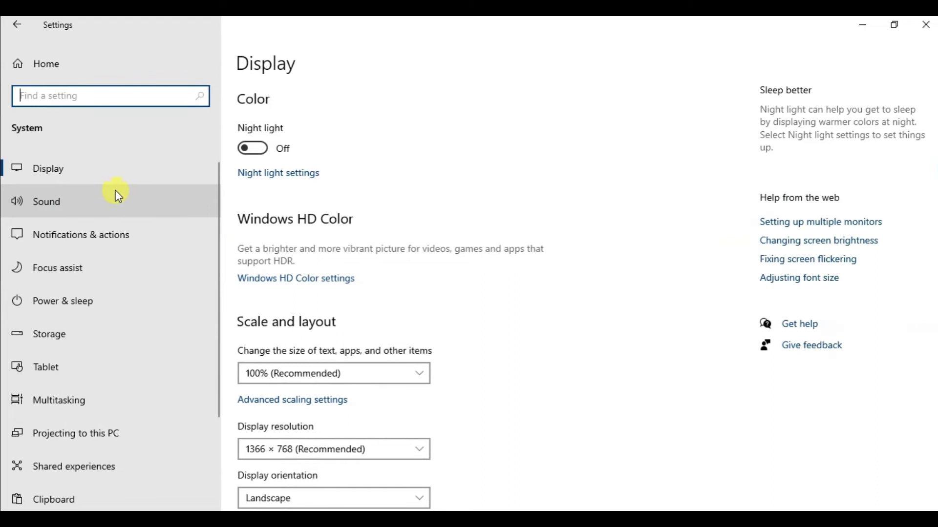
left_click(62, 504)
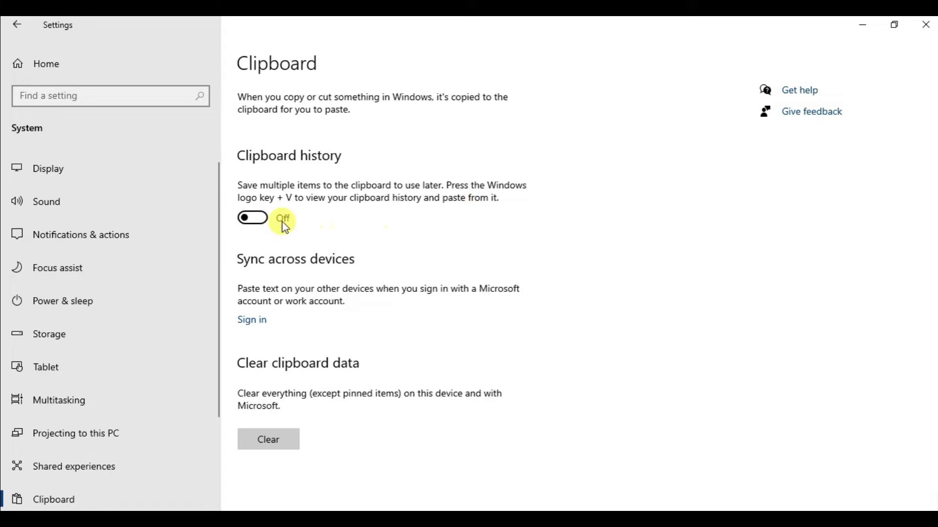
left_click(260, 220)
left_click(925, 24)
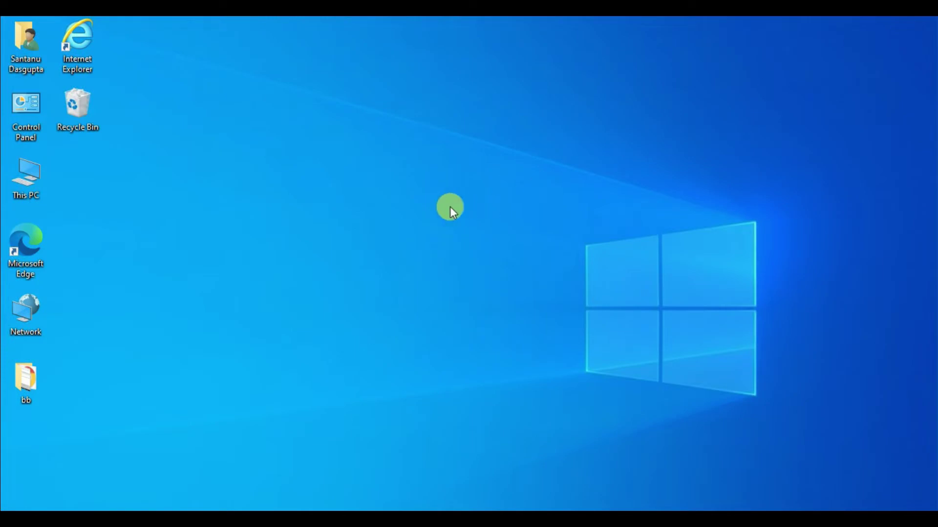
Step: Restore Chrome and copy the sentence about Kohli stepping down as captain from rediff
left_click(450, 206)
left_click(489, 462)
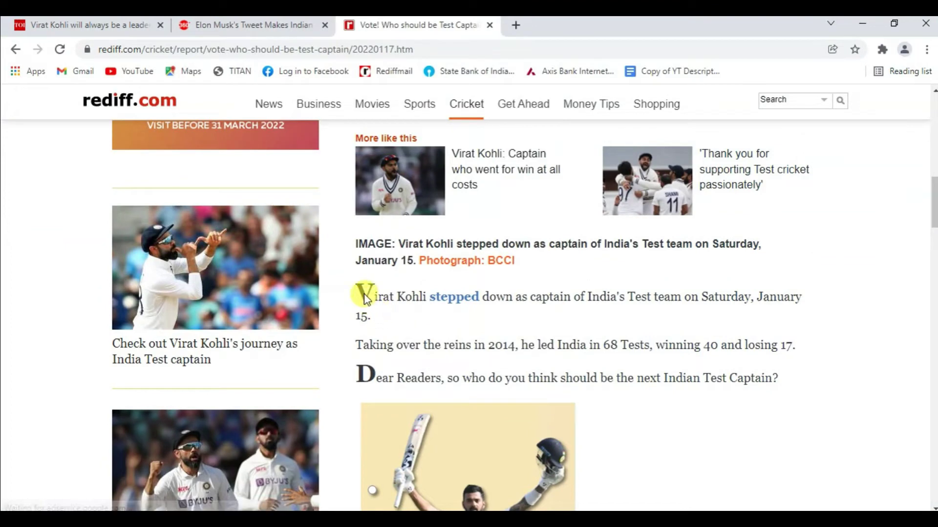
left_click_drag(364, 295, 683, 303)
right_click(599, 302)
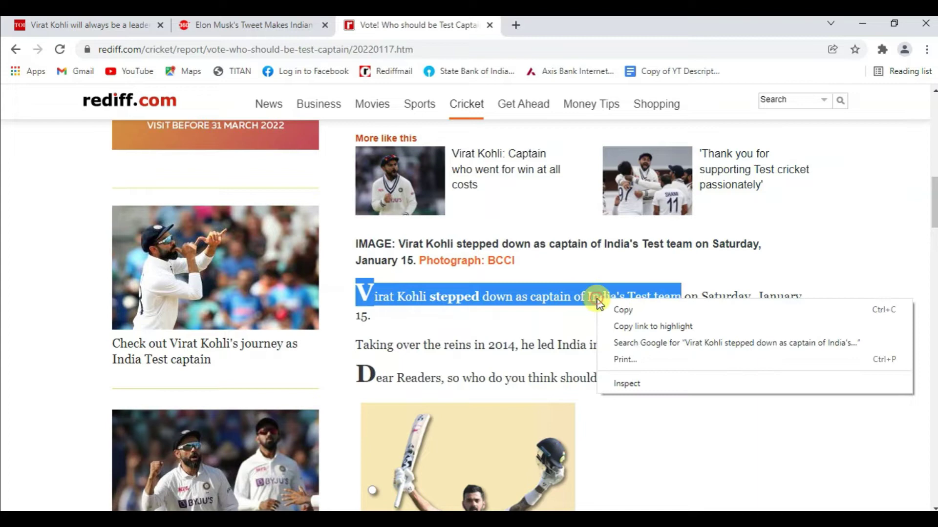
left_click(615, 312)
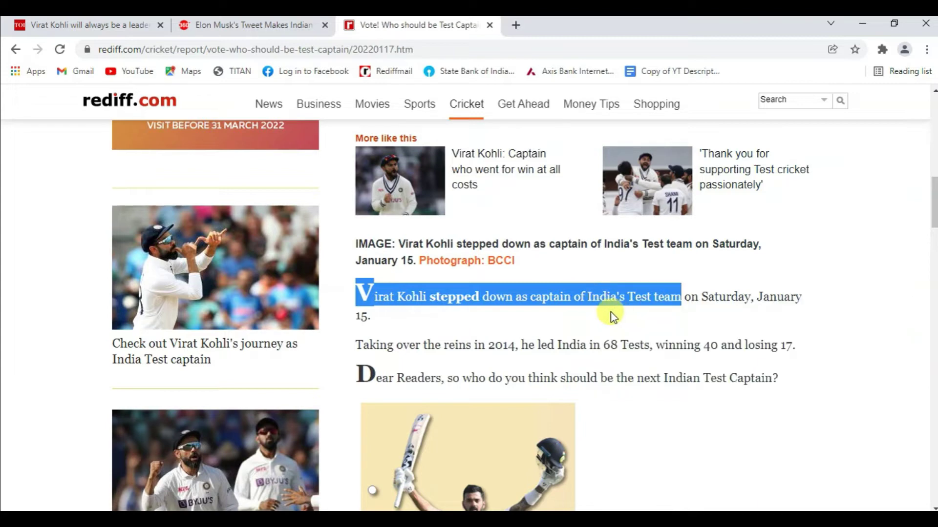
Step: Copy the sentence about Indian politicians clamouring for Elon Musk's attention from Gadgets 360
left_click(242, 27)
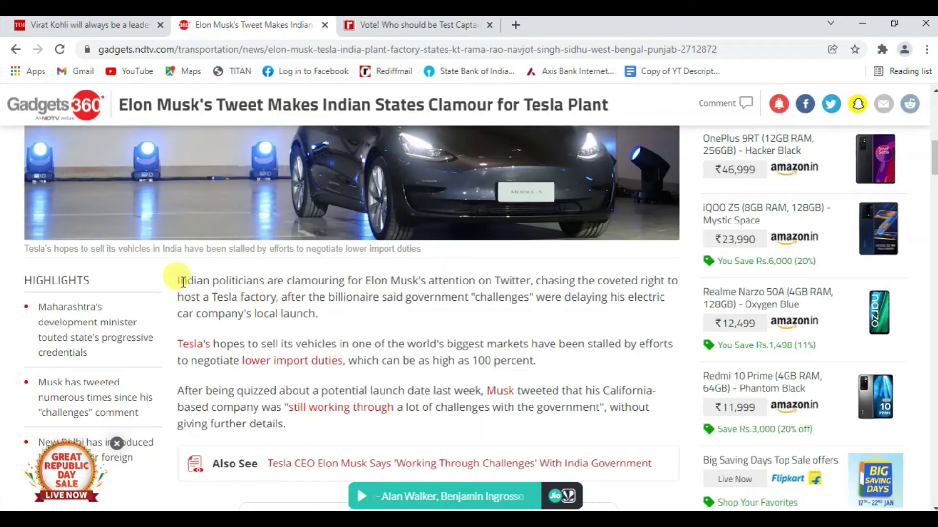
mouse_move(176, 281)
left_mouse_down()
mouse_move(434, 272)
mouse_move(531, 282)
left_mouse_up()
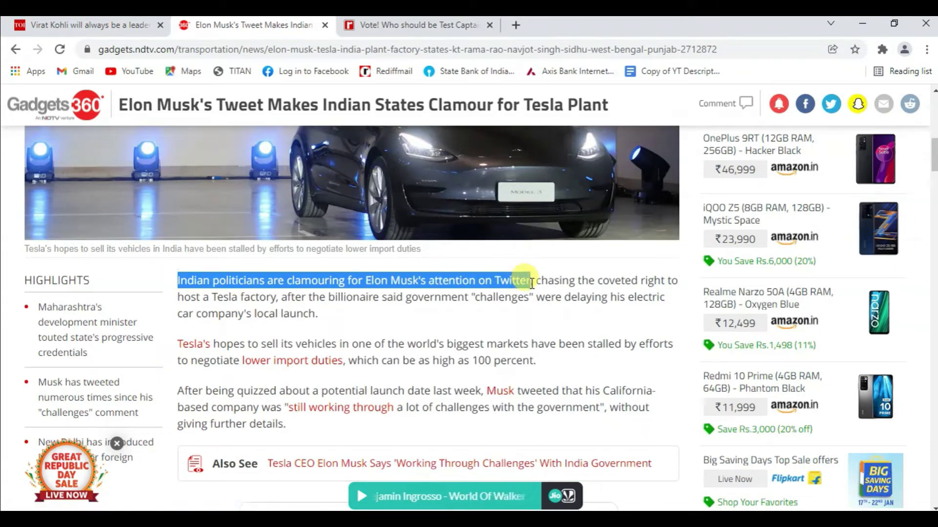
right_click(530, 284)
left_click(542, 291)
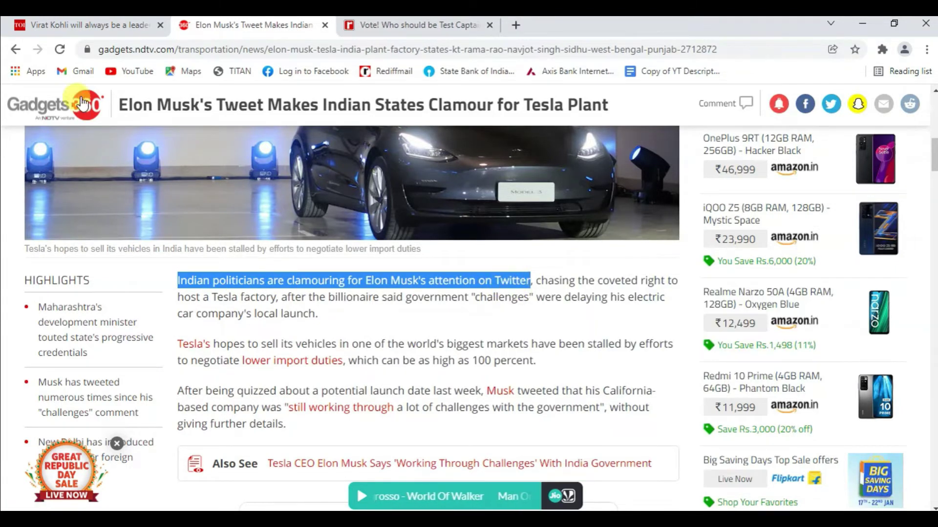
Step: Copy the Bumrah's comments paragraph from the Times of India Virat Kohli article
left_click(110, 25)
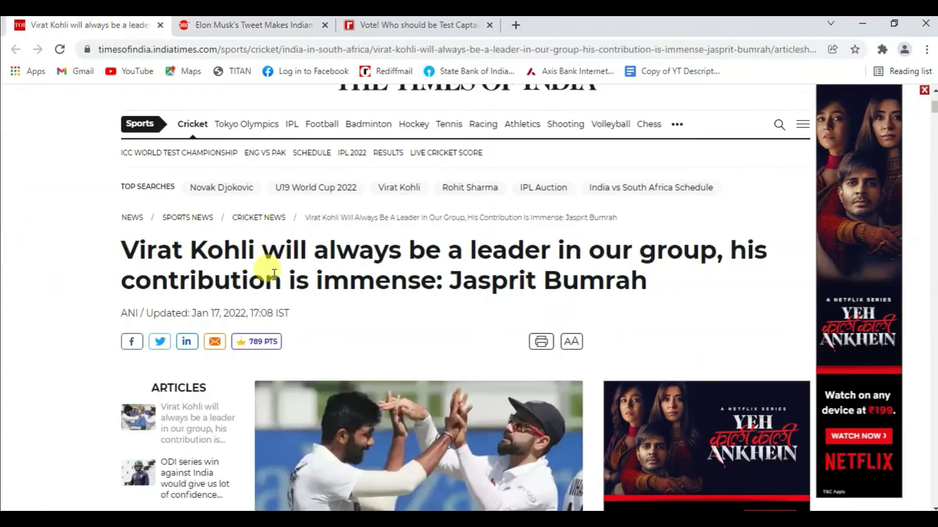
scroll(271, 272, "down", 1)
scroll(267, 271, "down", 4)
scroll(260, 270, "down", 2)
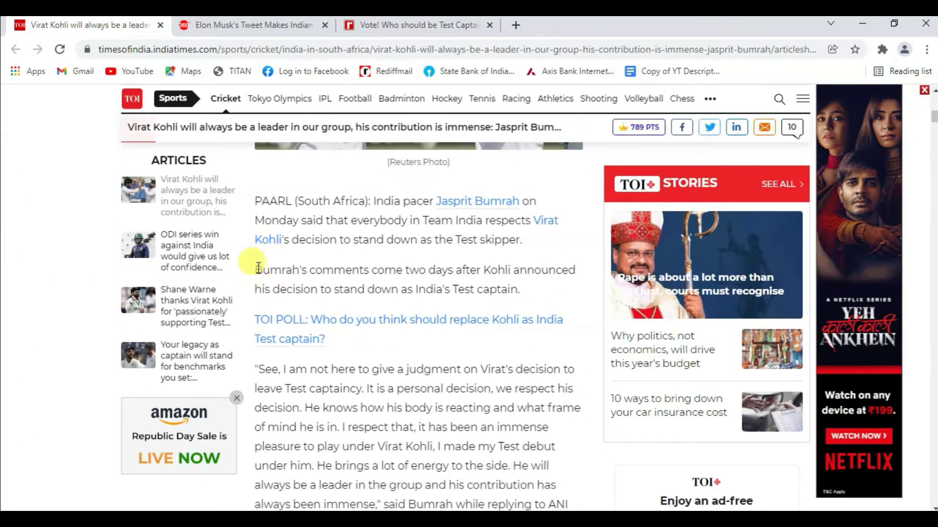
left_click_drag(255, 270, 533, 298)
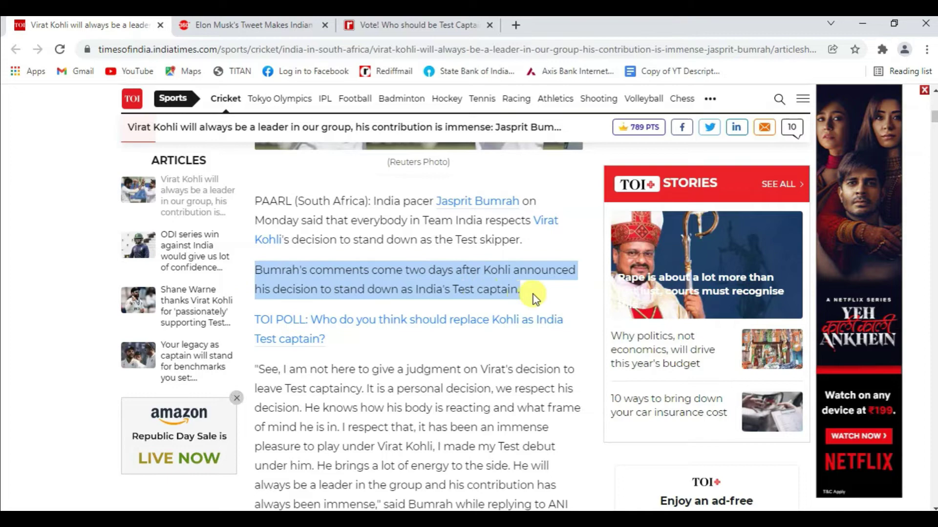
left_click(421, 285)
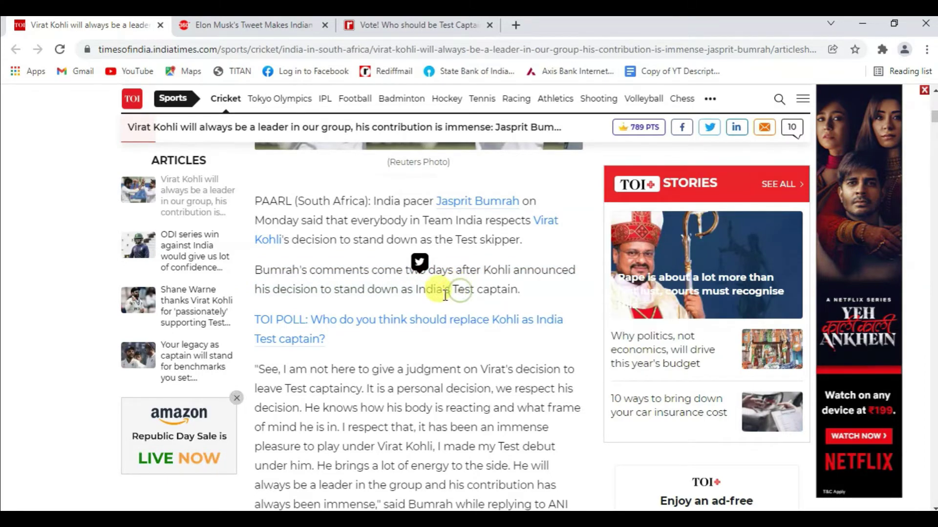
scroll(376, 322, "down", 4)
scroll(368, 319, "down", 4)
scroll(370, 315, "down", 4)
scroll(370, 314, "down", 2)
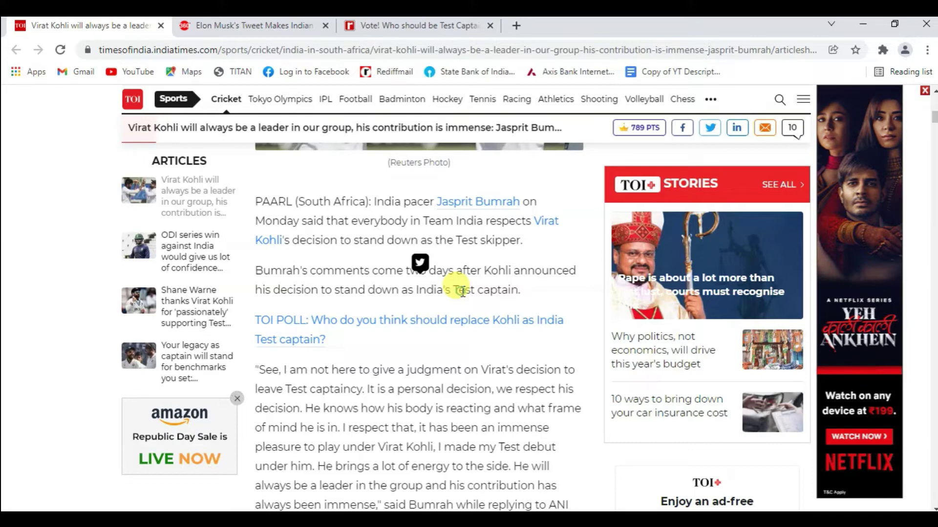
scroll(370, 316, "down", 5)
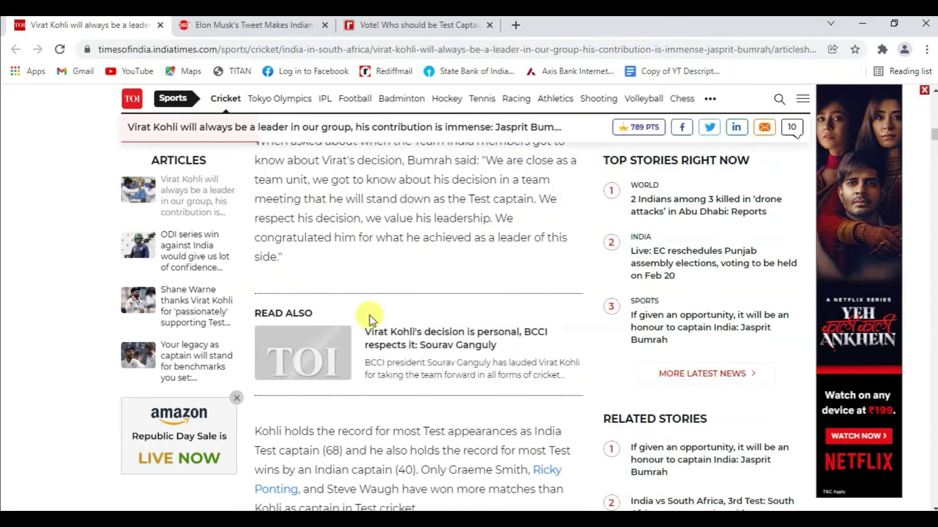
scroll(370, 315, "down", 2)
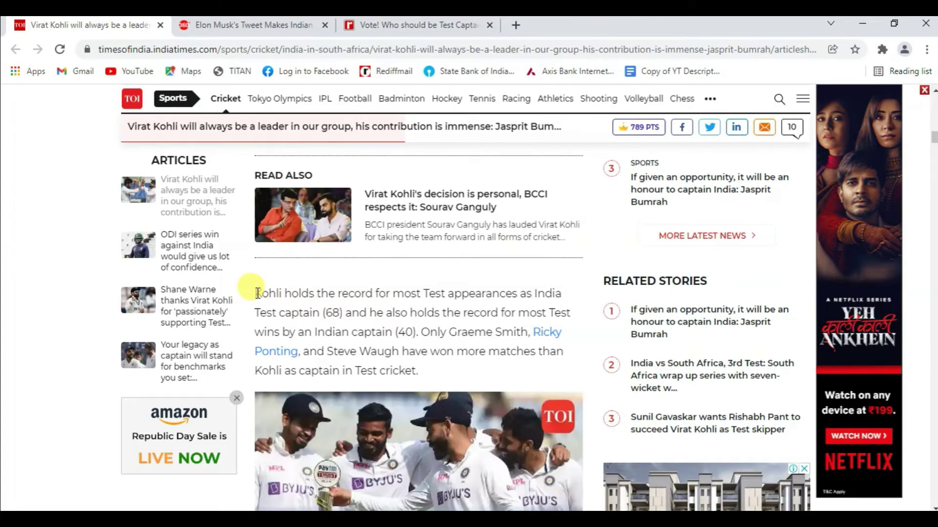
Step: Copy Kohli's Test-record paragraph, then bring the Word document back up
left_click_drag(249, 293, 444, 374)
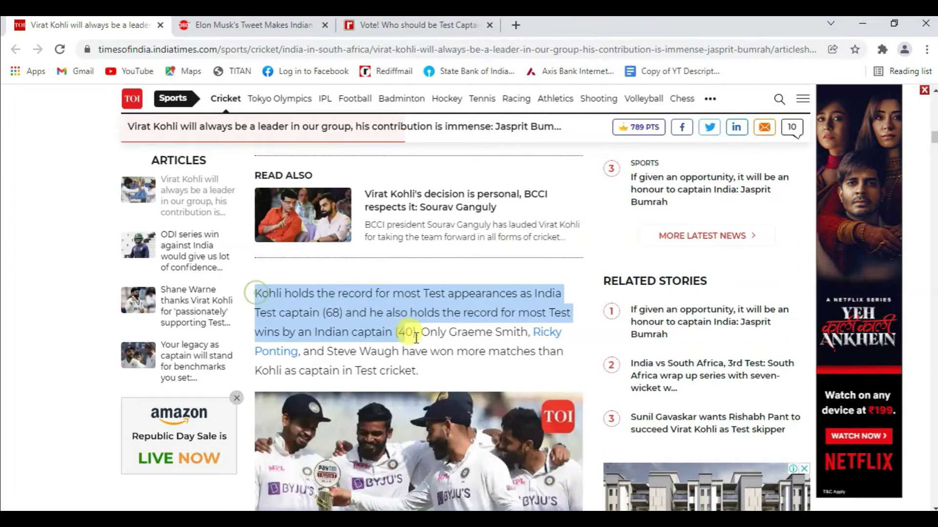
right_click(375, 328)
left_click(389, 331)
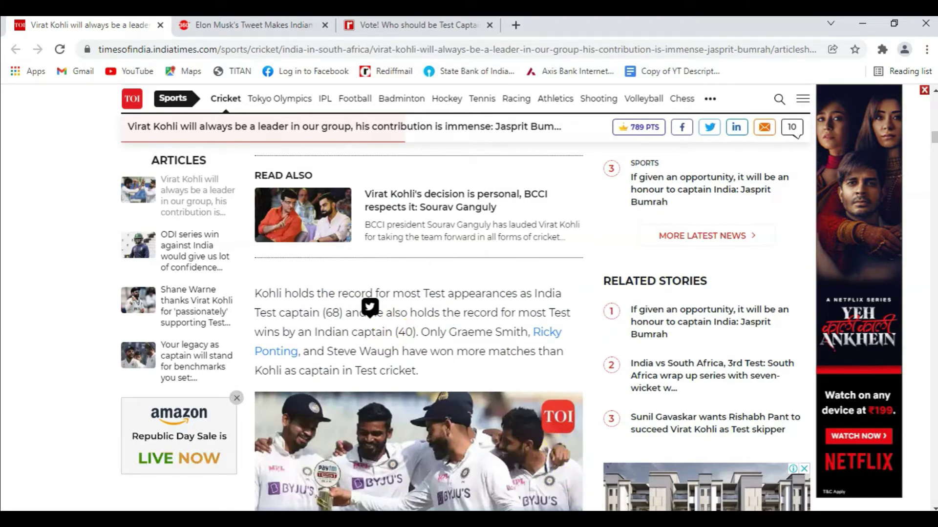
left_click(590, 508)
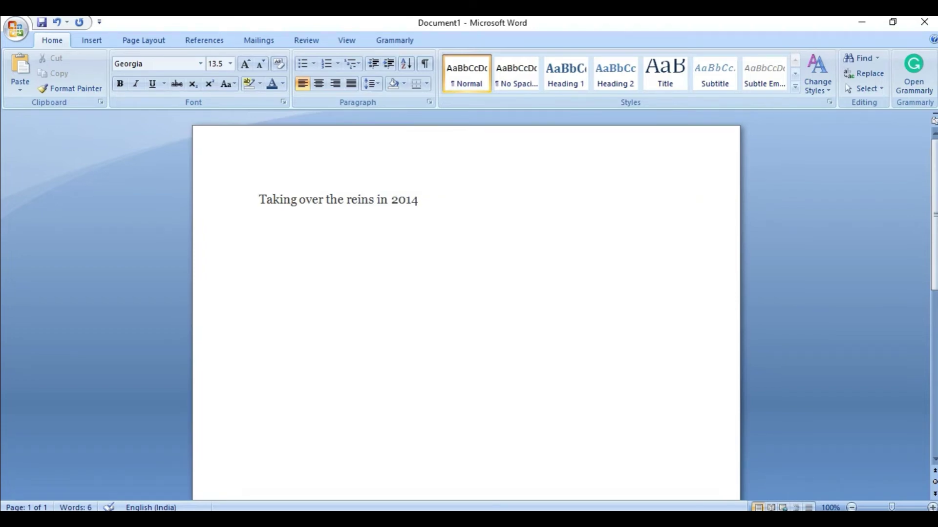
Step: Paste the Kohli Test-record snippet from Win+V clipboard history below the existing line
key("super+v")
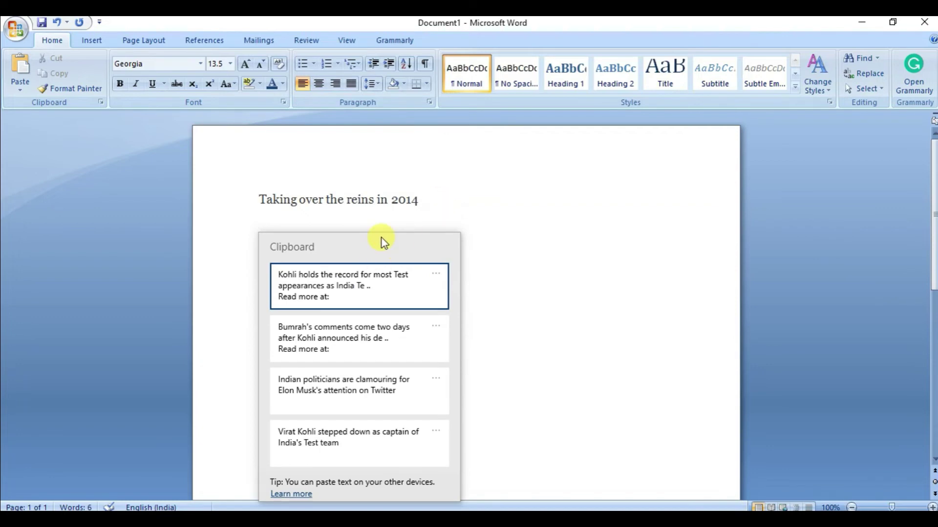
left_click(368, 287)
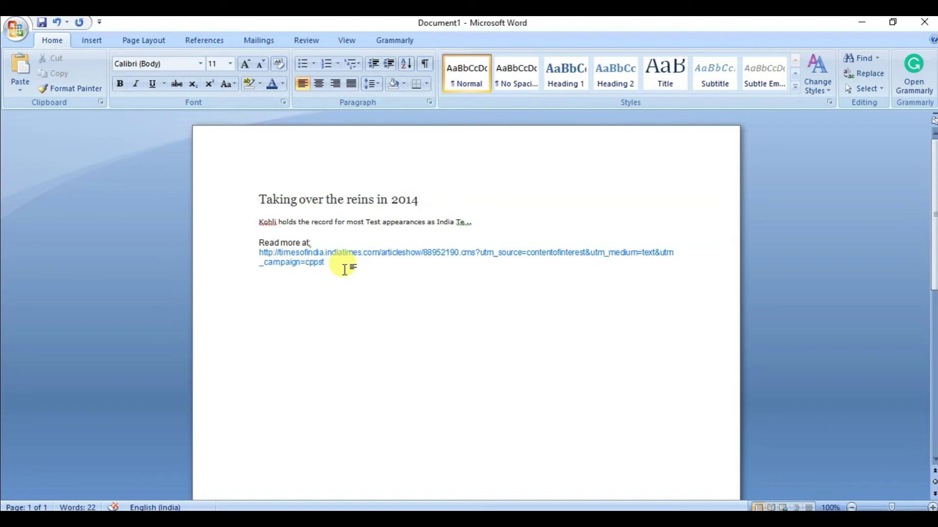
key("super+v")
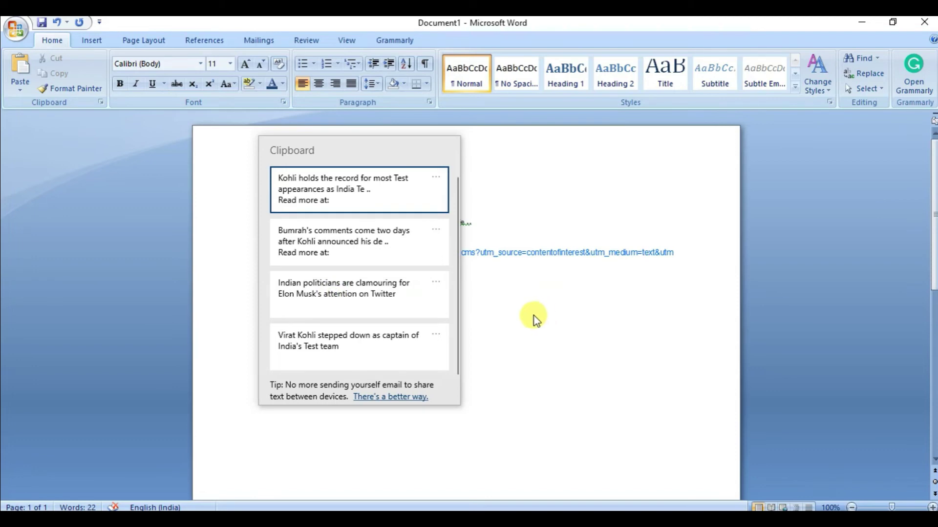
Step: Paste the Elon Musk sentence, the Kohli stepped-down sentence, and the Musk sentence again from clipboard history
left_click(398, 293)
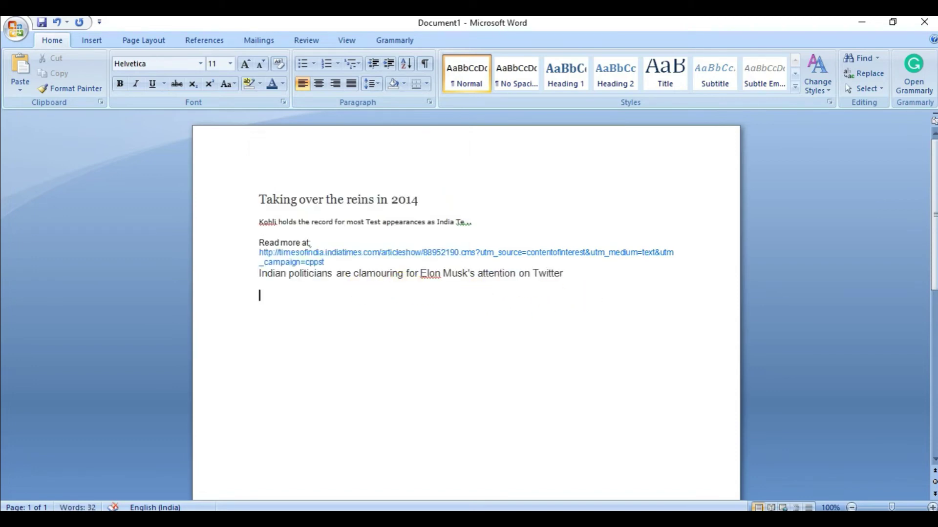
key("super+v")
left_click(346, 232)
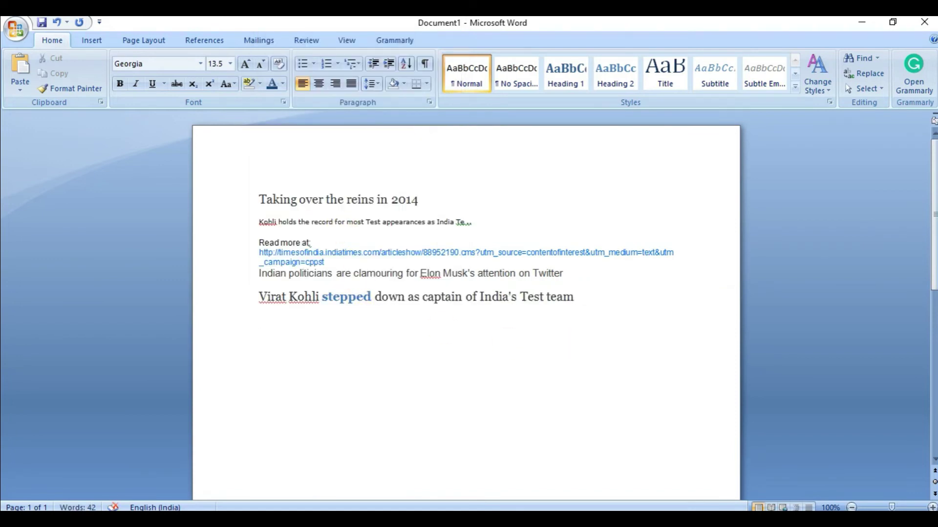
key("super+v")
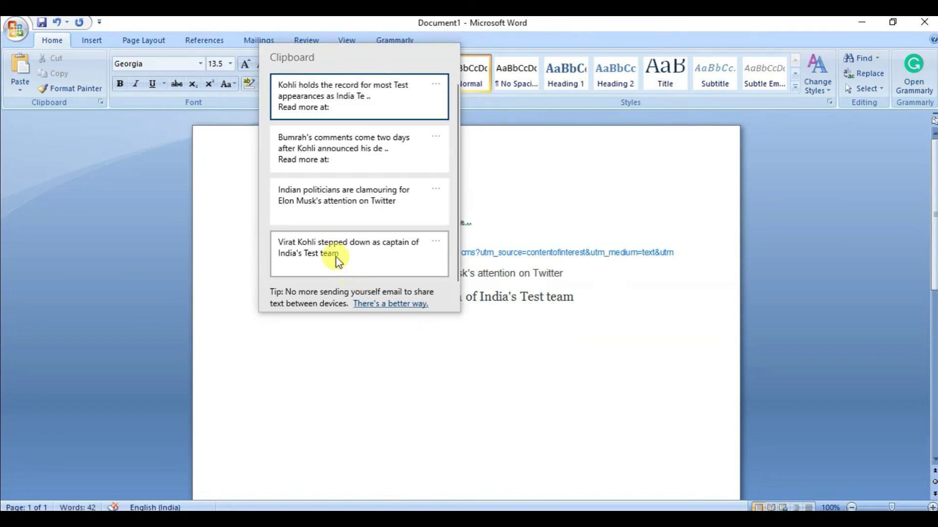
left_click(327, 202)
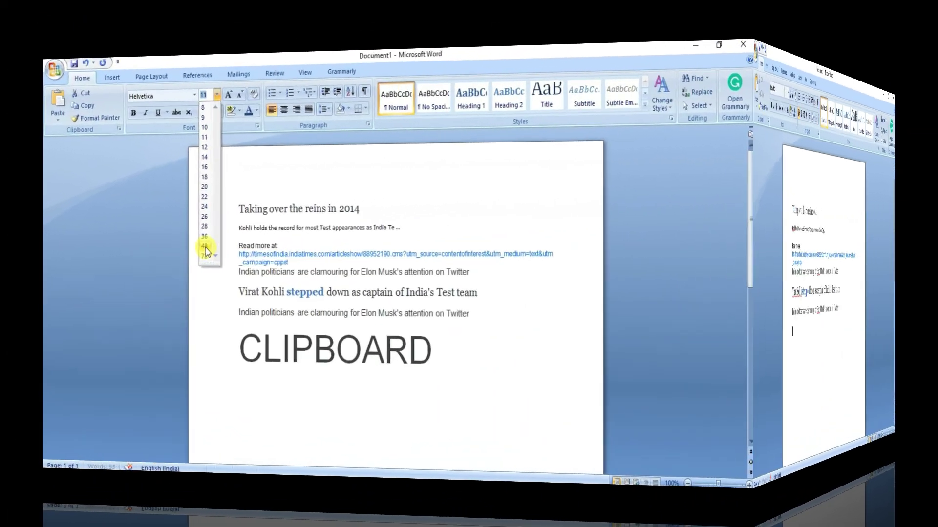
Step: Deselect the size-48 CLIPBOARD word at the end of the document
left_click(523, 381)
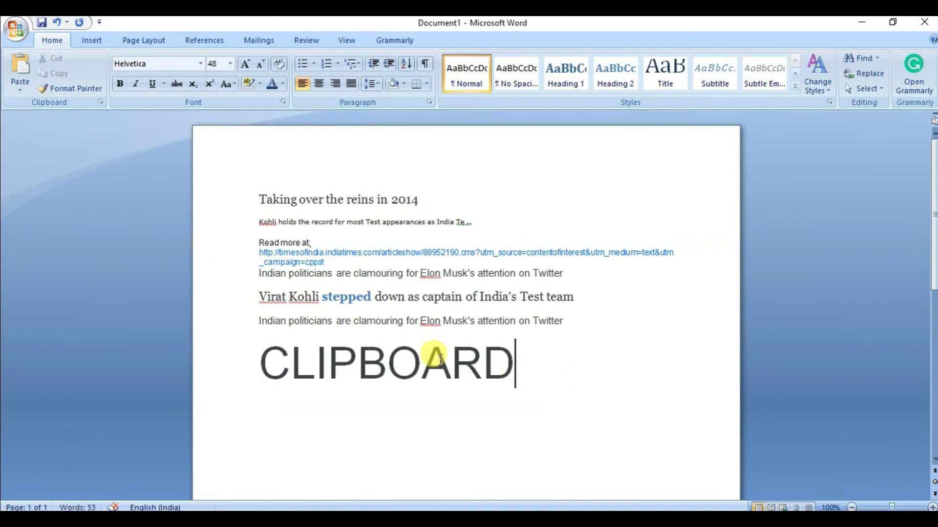